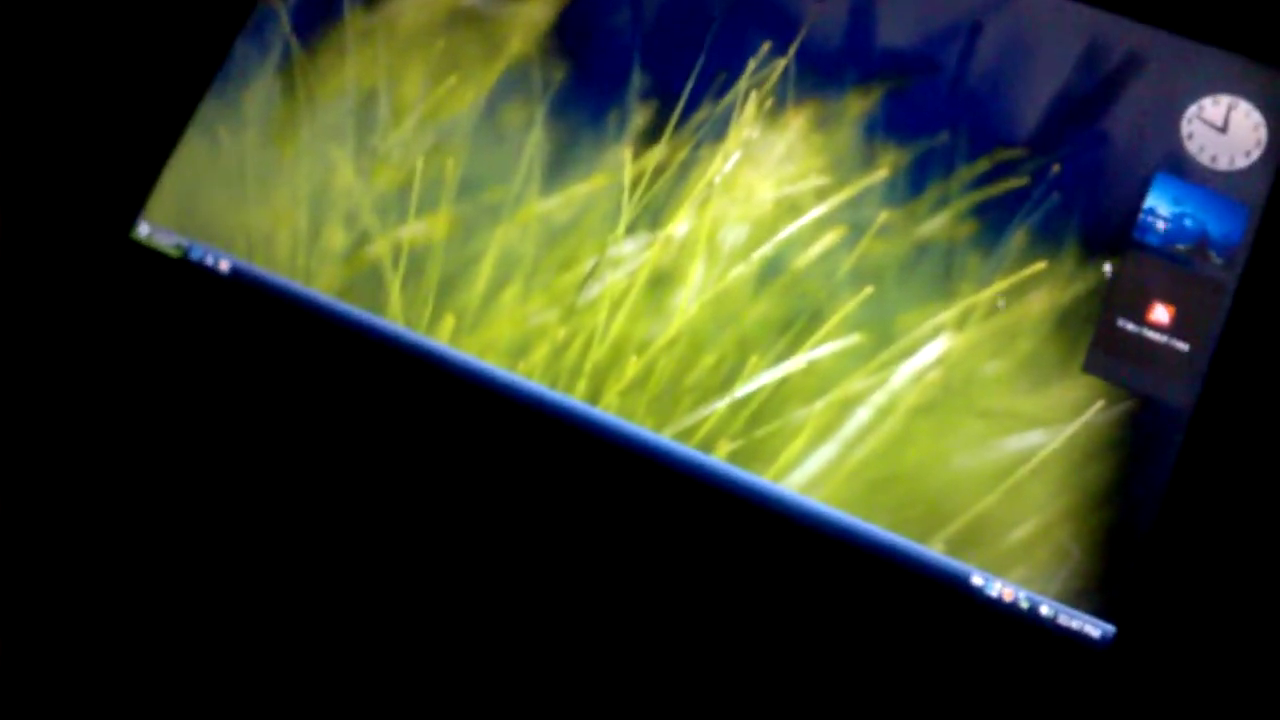
- Open the Windows Vista Start menu with the Windows key to show programs and places
{"action": "key", "text": "super"}
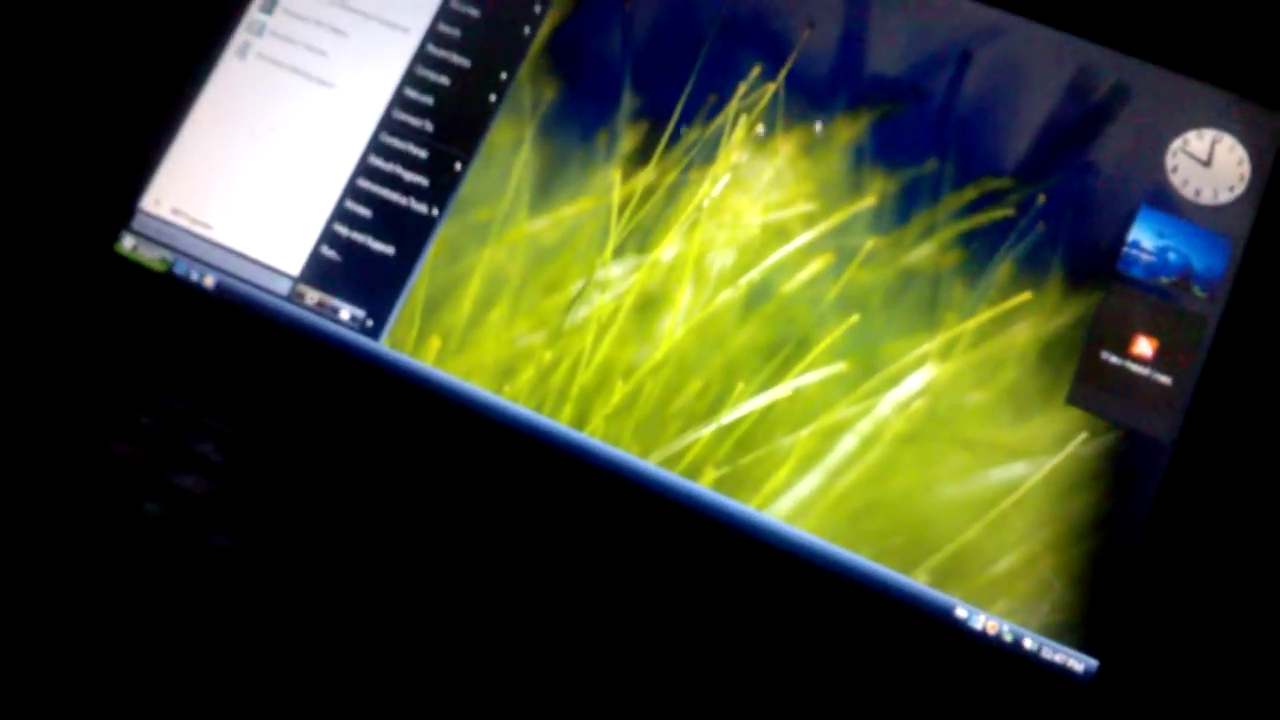